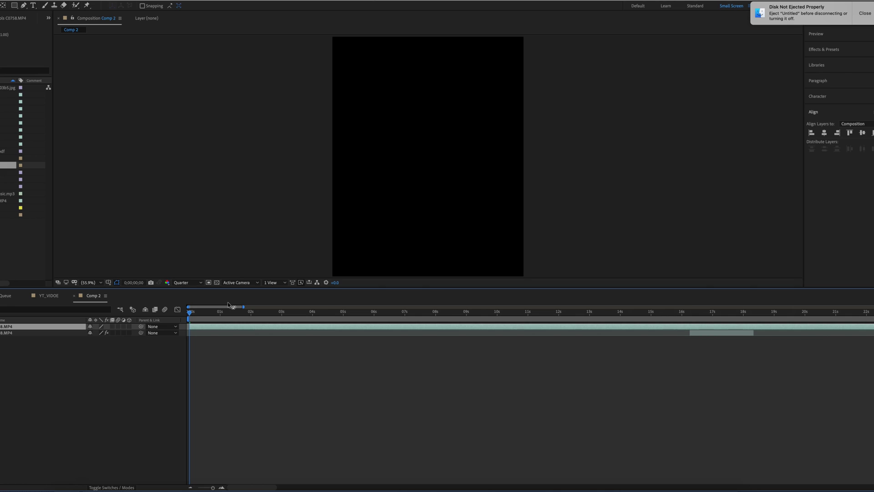
- Preview the comp from 0;00;00;22
mouse_move(196, 313)
mouse_down()
mouse_move(212, 316)
mouse_move(197, 315)
mouse_up()
key(space)
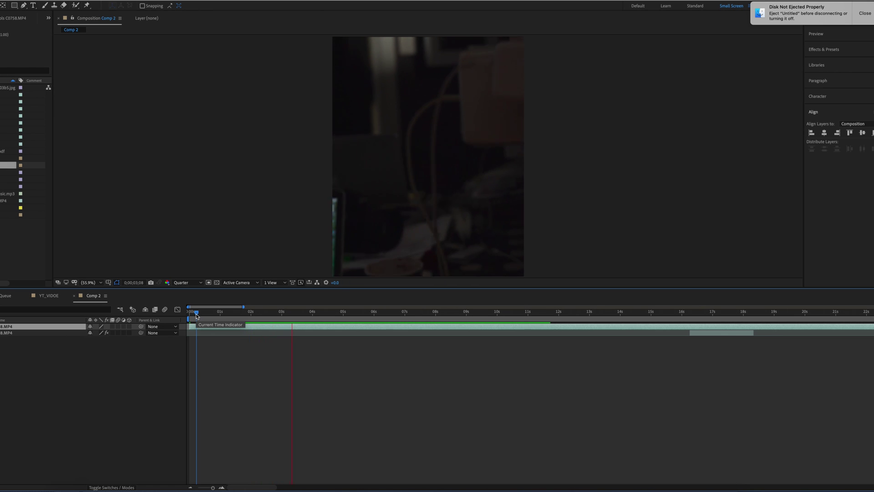
key(space)
- Move the short coffee clip to start near 3.7 s above the long clip, then scrub to check it
drag(704, 338, 296, 371)
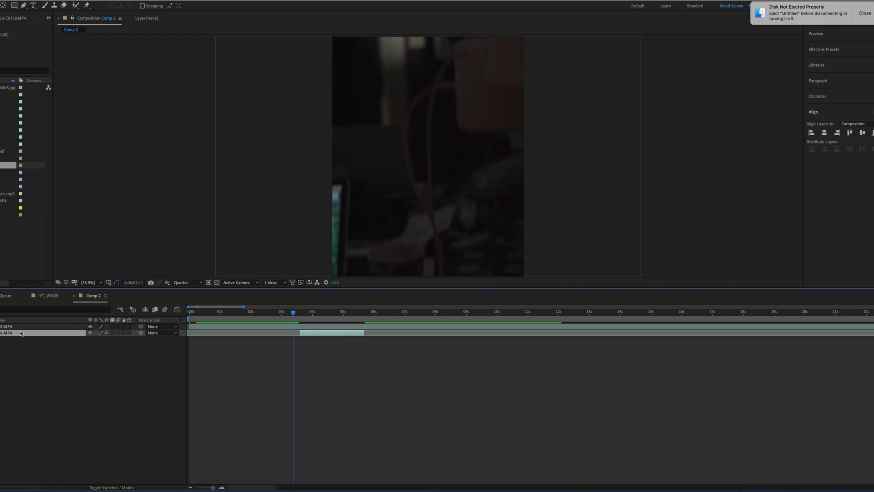
drag(20, 324, 20, 323)
click(212, 313)
drag(213, 313, 241, 315)
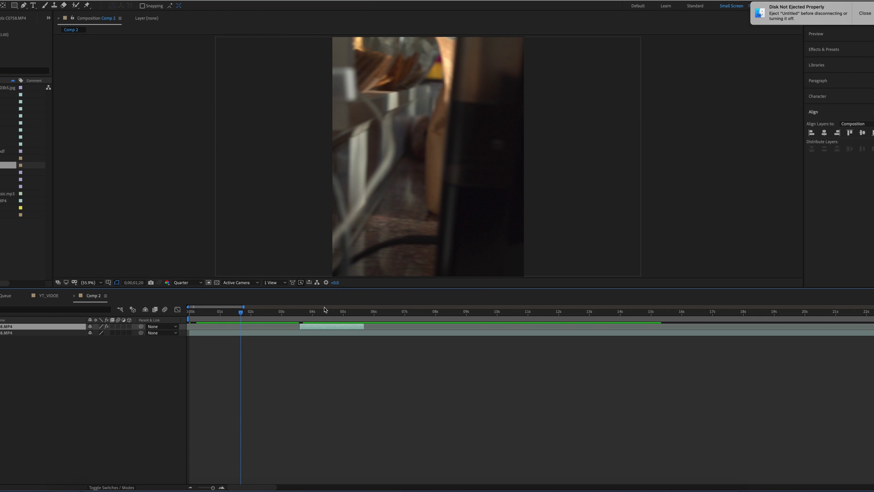
drag(305, 313, 342, 315)
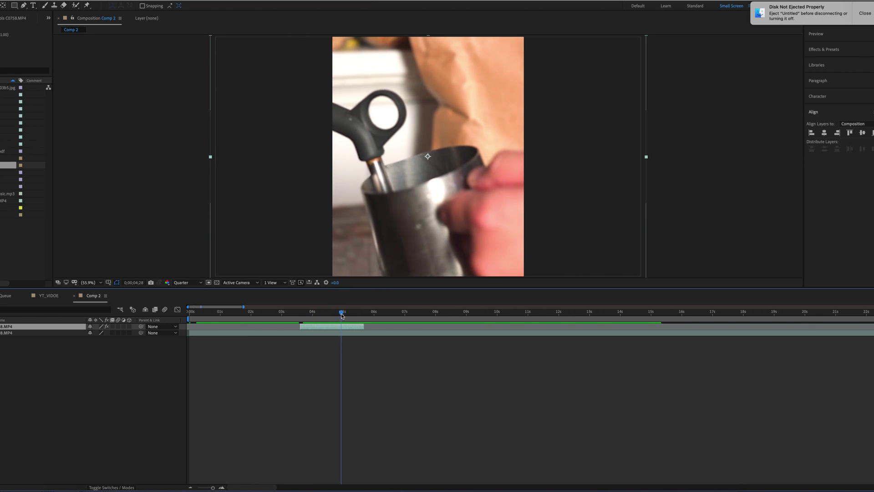
- Select the long espresso machine layer and settle on 0;00;01;19, where the machine's edge appears
drag(281, 317, 230, 323)
click(249, 334)
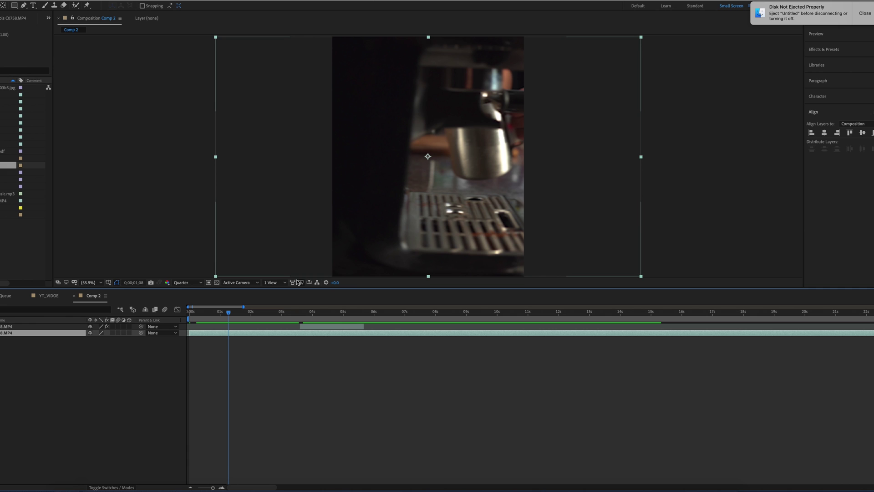
drag(229, 314, 235, 314)
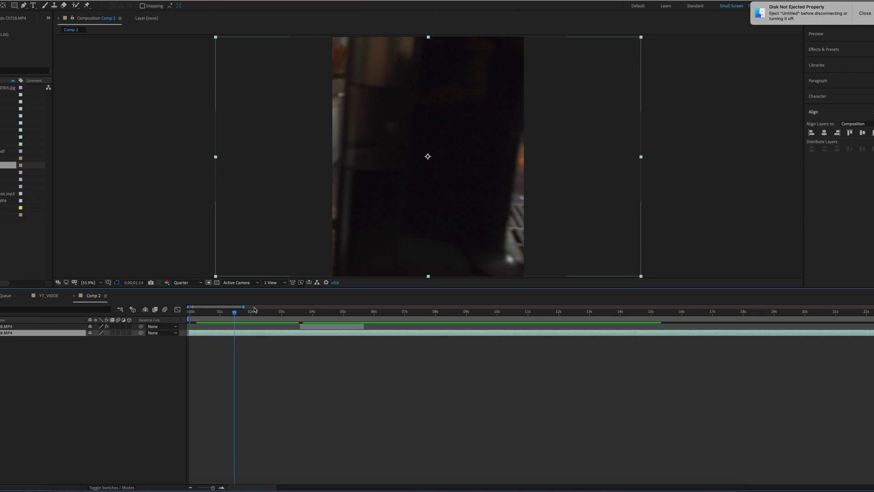
drag(234, 313, 240, 314)
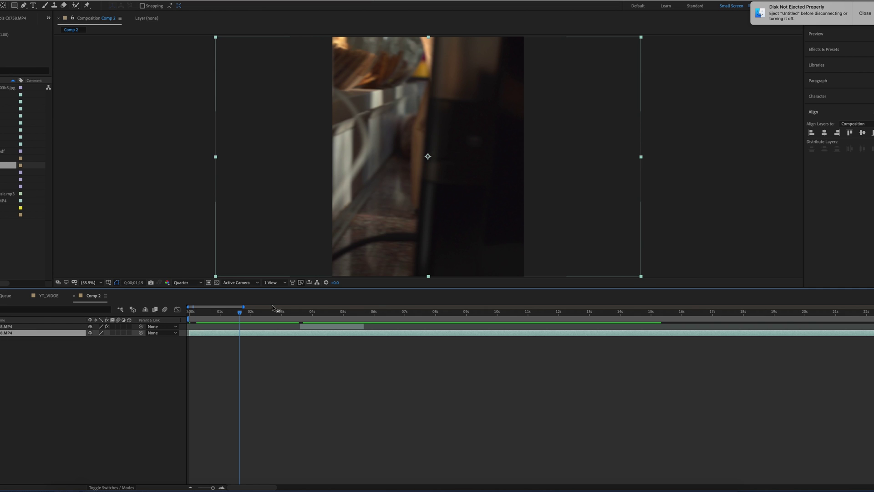
drag(240, 318, 235, 318)
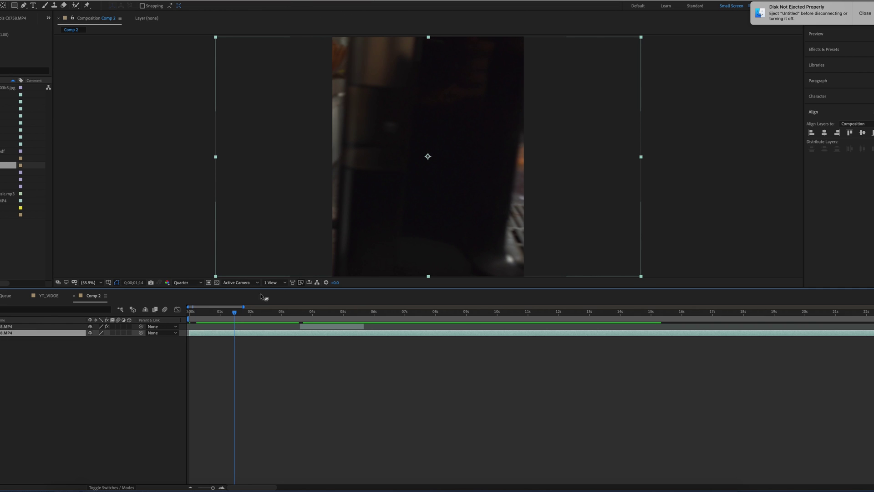
mouse_move(235, 310)
mouse_down()
mouse_move(248, 310)
mouse_move(238, 314)
mouse_up()
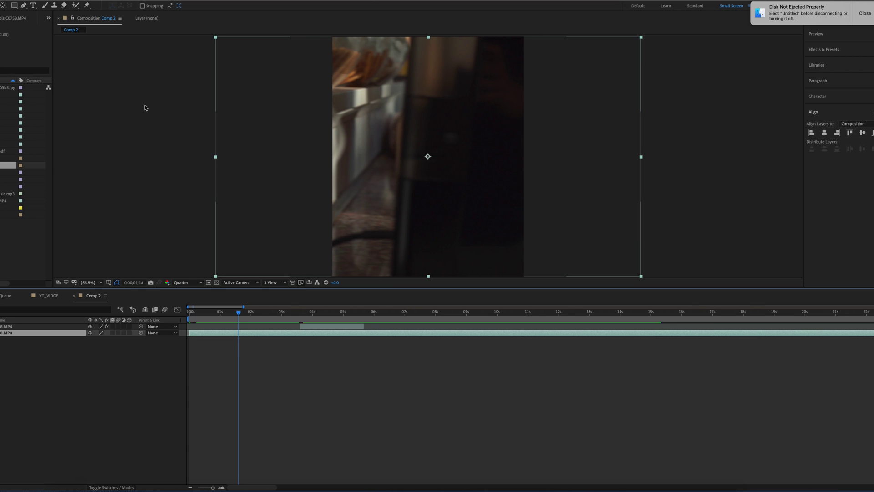
- Draw a closed four-point Pen mask with its right side along the machine's edge, then invert it
click(24, 6)
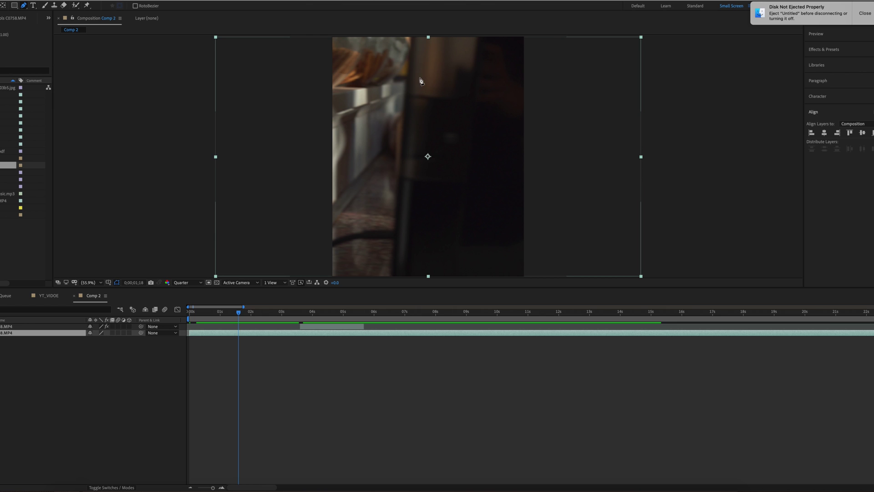
scroll(415, 61, down, 1)
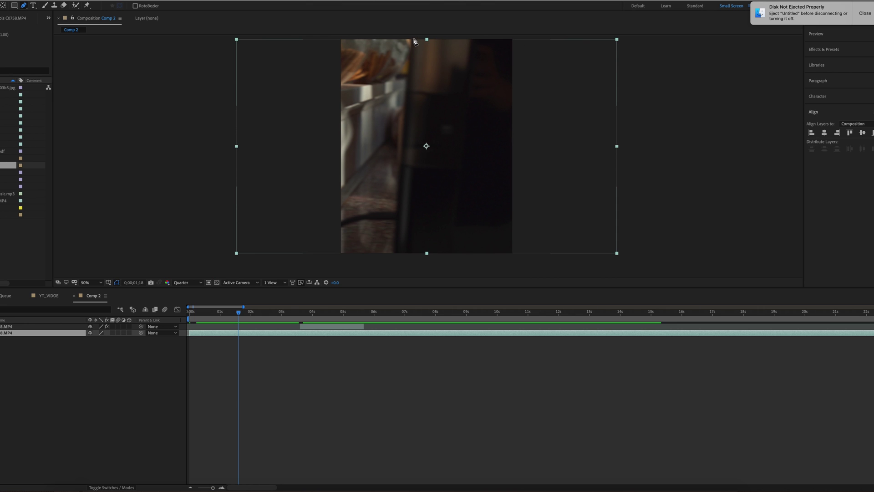
scroll(416, 72, up, 1)
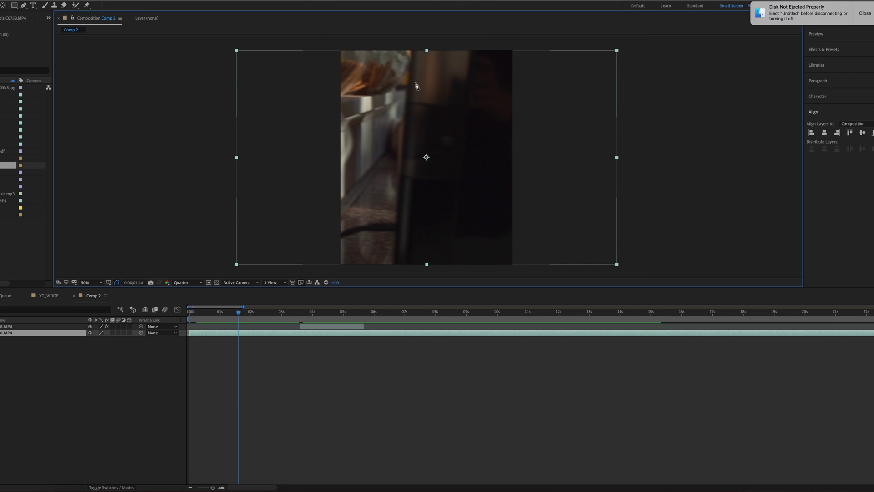
click(415, 45)
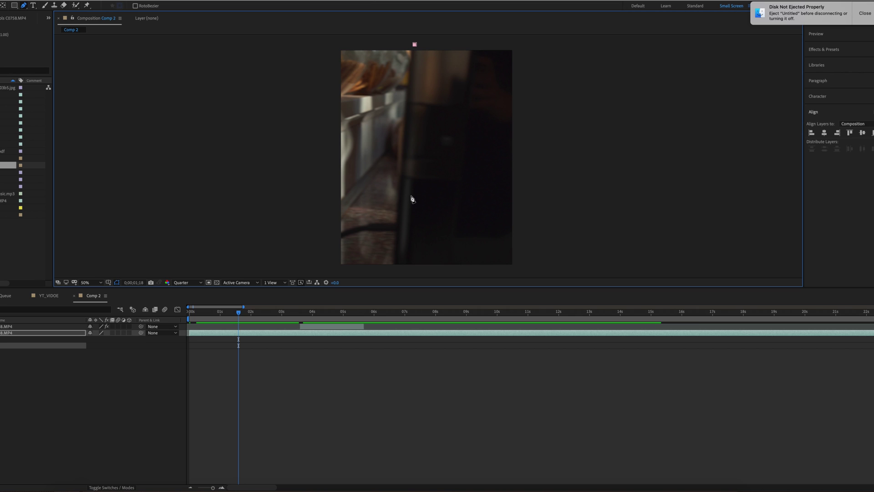
click(396, 271)
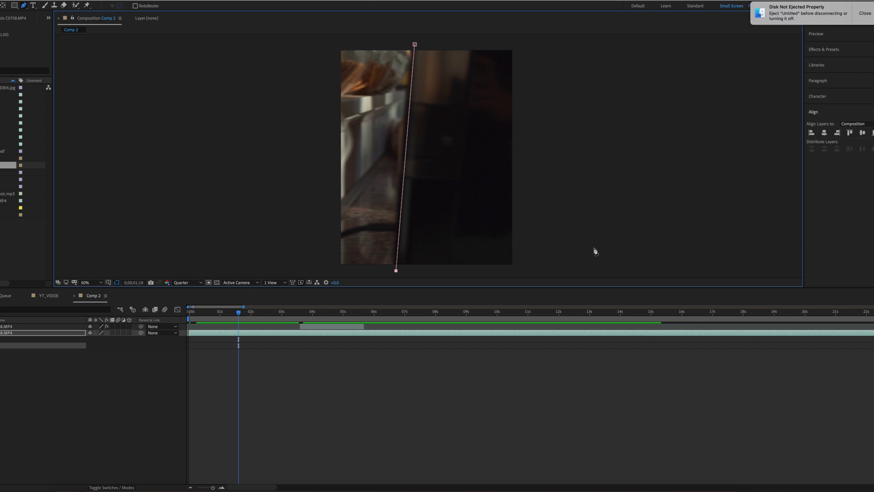
click(182, 275)
click(211, 39)
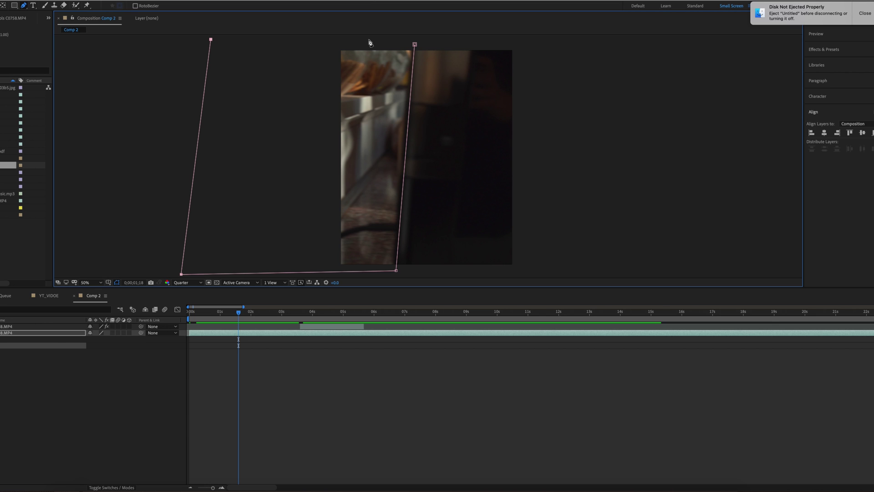
click(415, 44)
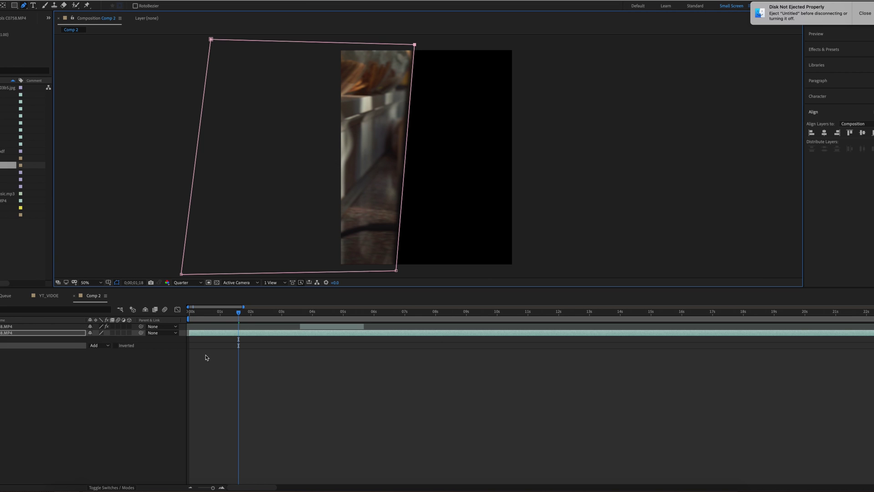
click(116, 346)
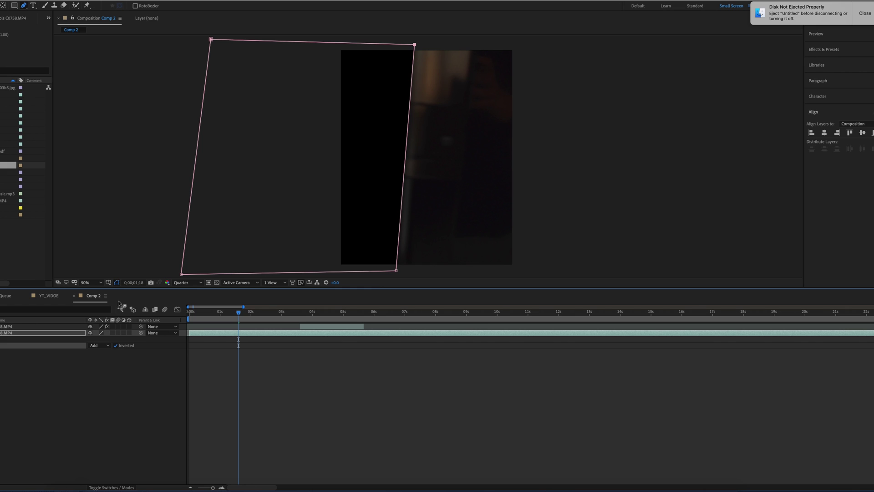
- Expand Mask 1 on the espresso layer, select Mask Path, and zoom the timeline to single frames
click(203, 332)
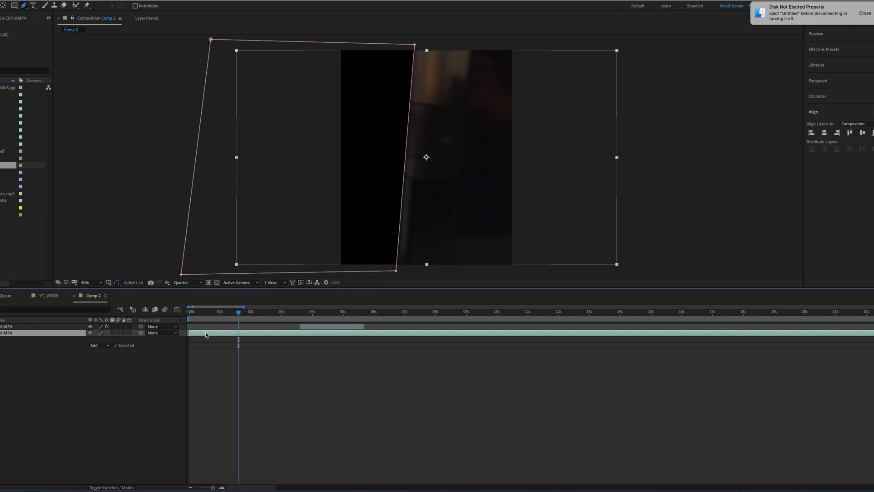
click(10, 347)
click(1, 345)
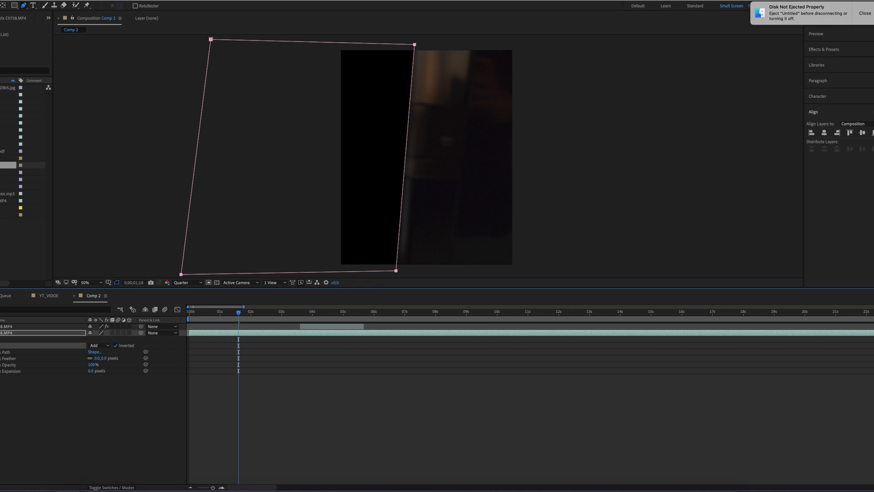
click(19, 352)
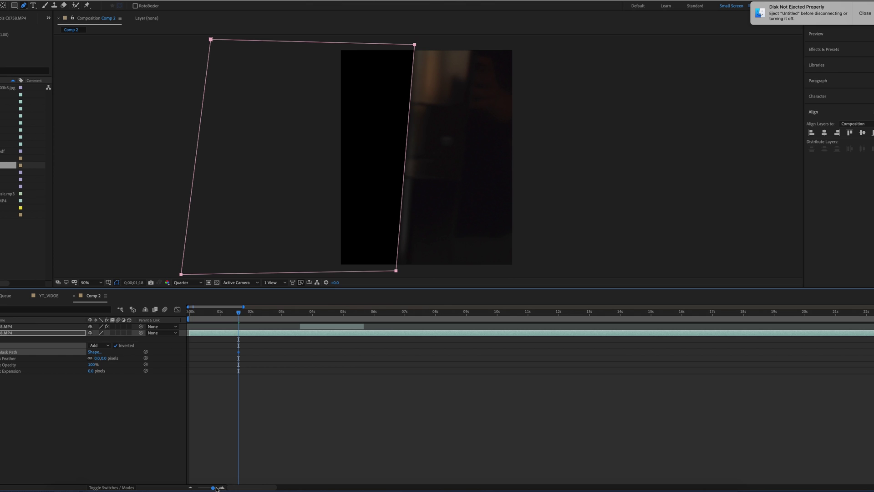
drag(212, 488, 215, 488)
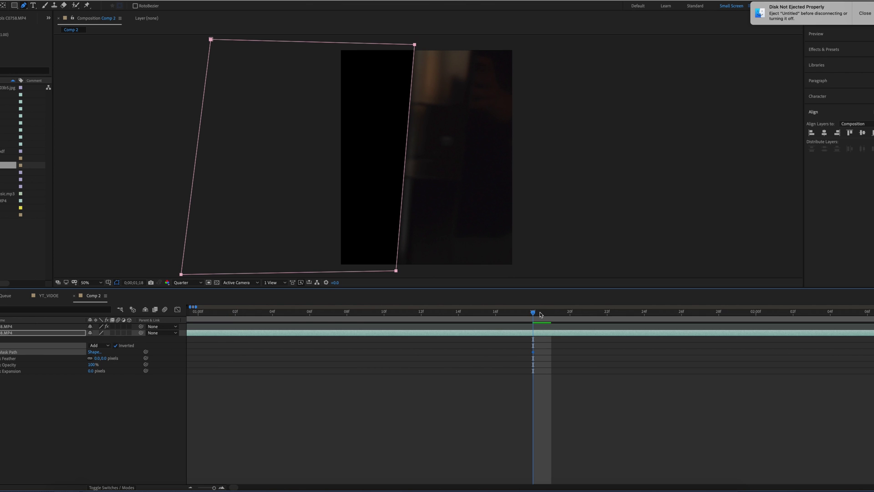
- Reshape the mask to the edge at 01;22 and add a Mask Path keyframe at 01;20
drag(533, 313, 605, 315)
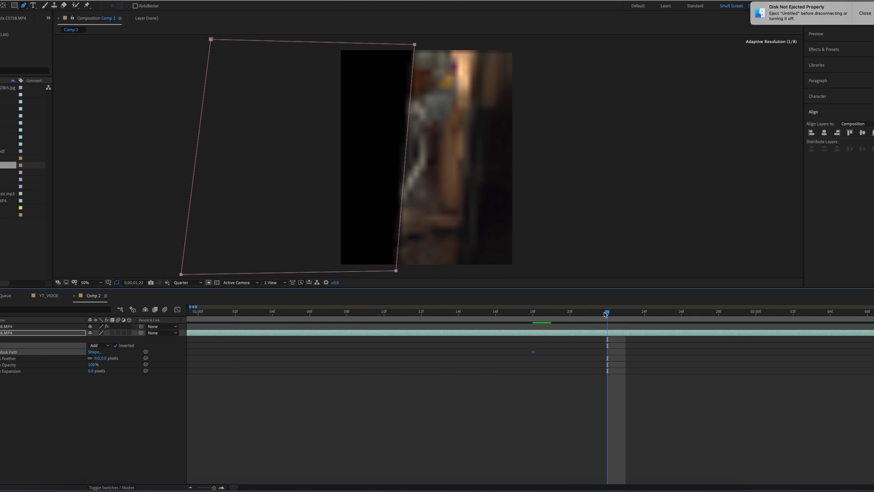
drag(396, 271, 396, 271)
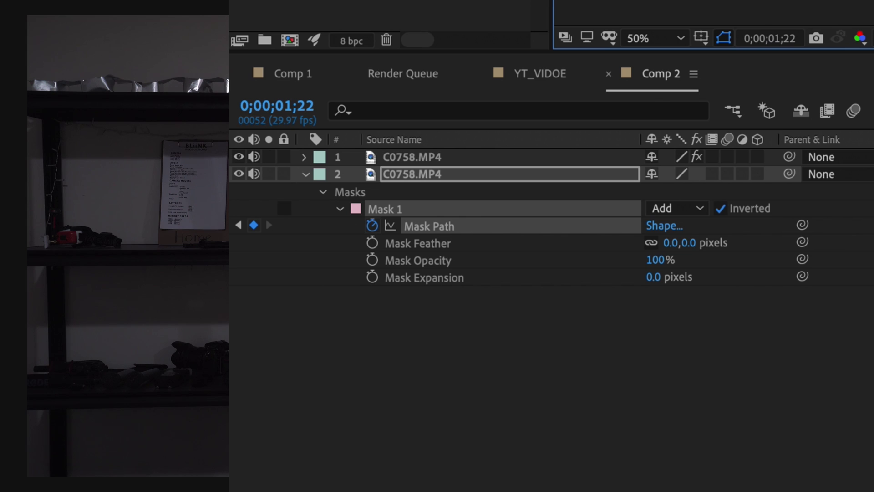
click(265, 217)
key(Page_Up)
key(Page_Up)
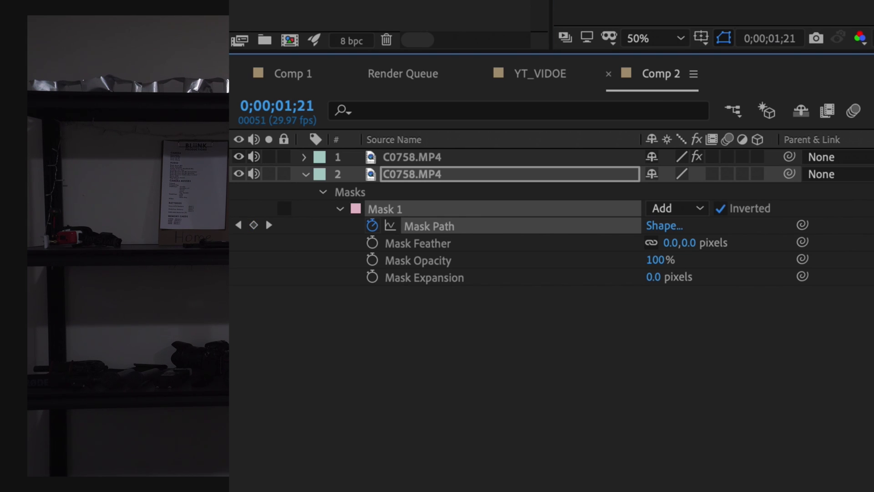
key(Page_Up)
key(Page_Up)
key(Page_Down)
key(Page_Down)
key(Page_Down)
key(Page_Down)
key(Page_Up)
key(Page_Up)
key(Page_Up)
key(Page_Down)
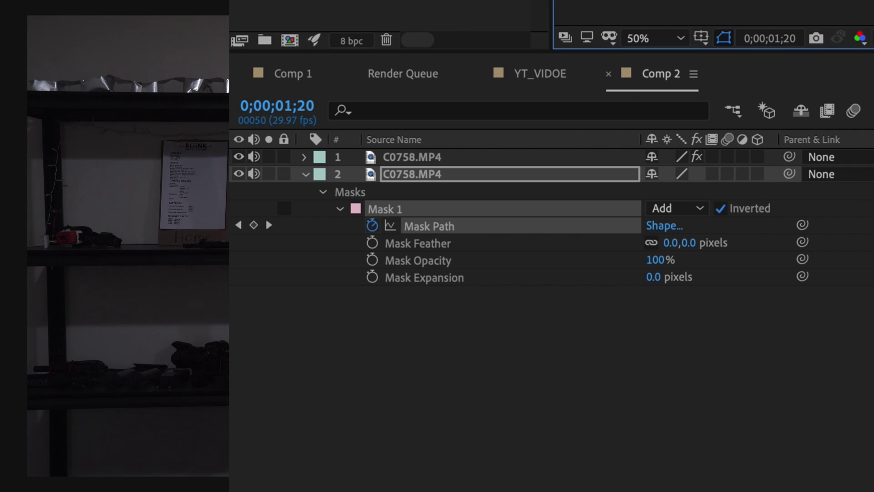
key(alt+shift+m)
- Check the mask frame by frame up to 01;26, then return to 01;16
key(Page_Up)
key(Page_Down)
key(Page_Down)
key(Page_Up)
key(Page_Up)
key(Page_Down)
key(Page_Down)
key(Page_Down)
key(Page_Down)
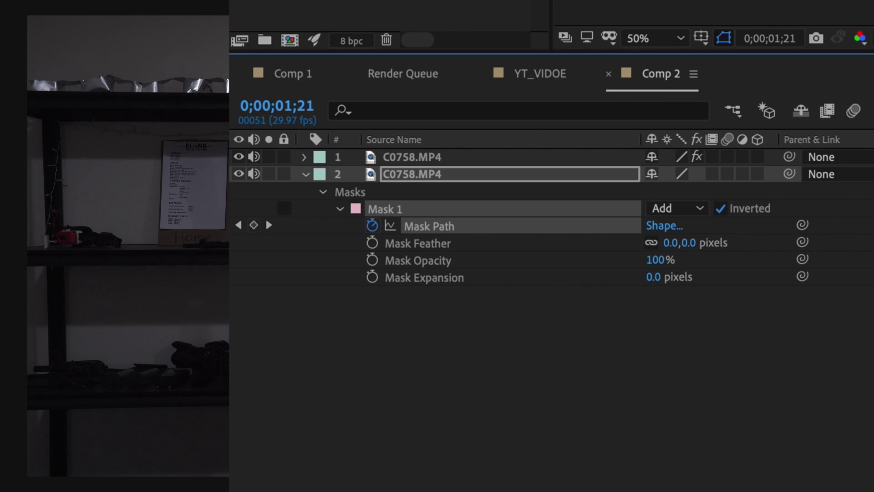
key(Page_Up)
key(Page_Up)
key(Page_Down)
key(Page_Down)
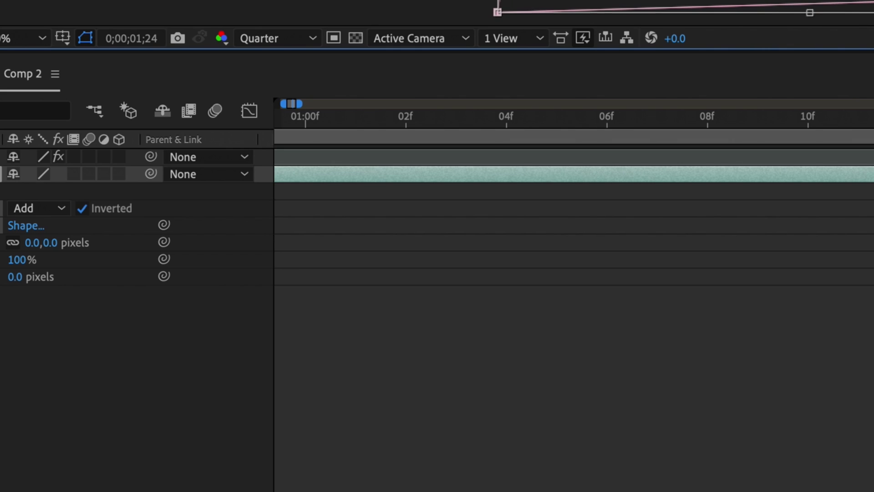
key(Page_Down)
key(Page_Down)
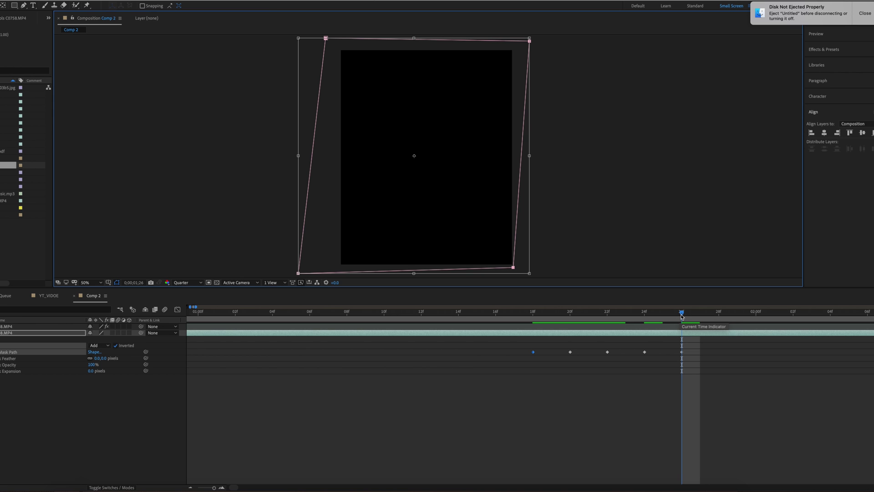
drag(682, 315, 501, 319)
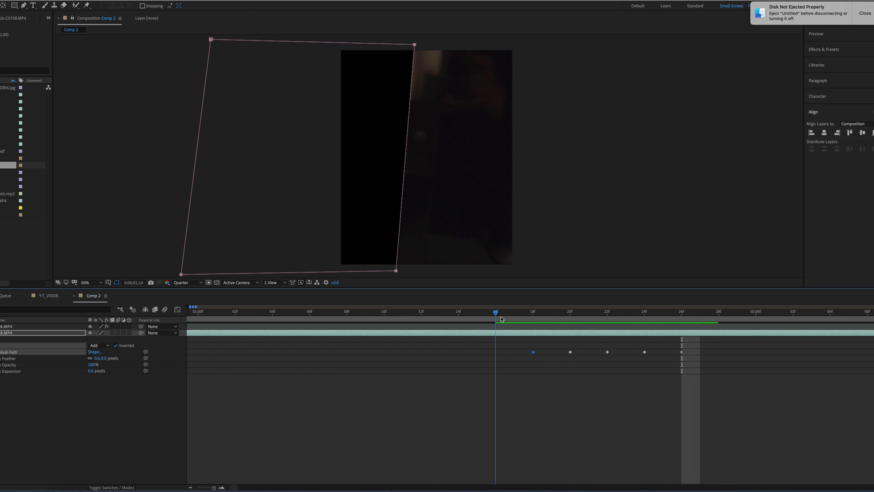
- At 16f, free-transform the mask, shifting and rotating it counter-clockwise onto the machine's edge
double_click(404, 272)
drag(396, 272, 359, 254)
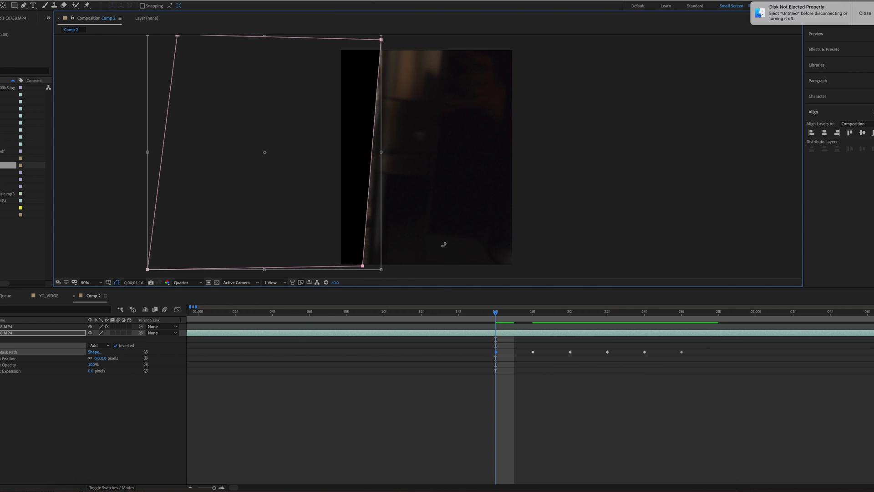
drag(443, 245, 445, 234)
drag(357, 215, 362, 219)
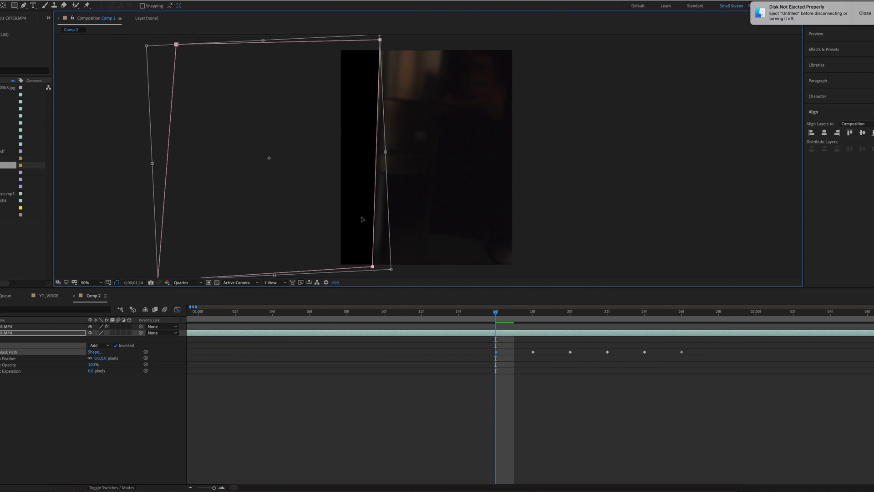
- At 15f, shift the mask and rotate it slightly clockwise to fit the edge
click(476, 313)
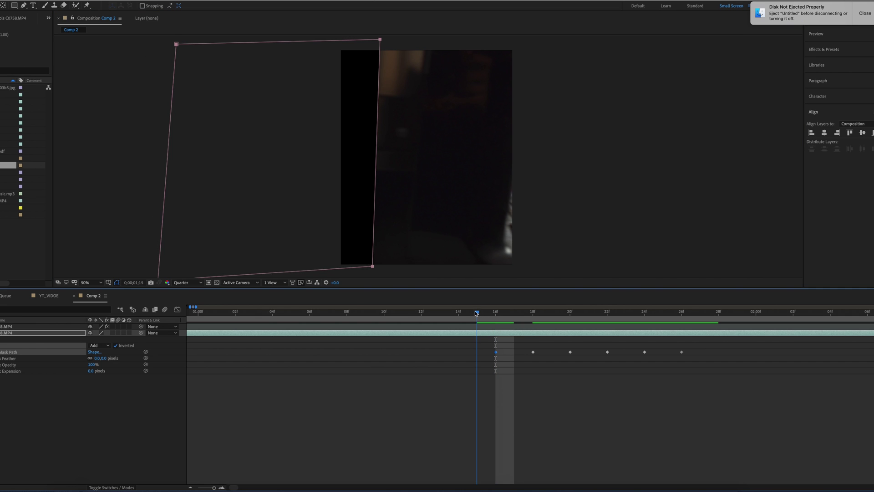
double_click(372, 266)
drag(373, 266, 318, 252)
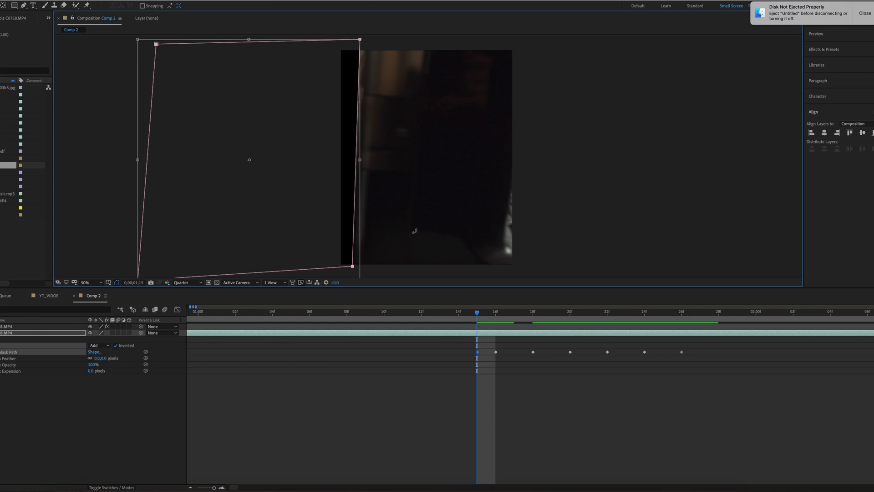
drag(415, 231, 413, 235)
drag(341, 234, 345, 233)
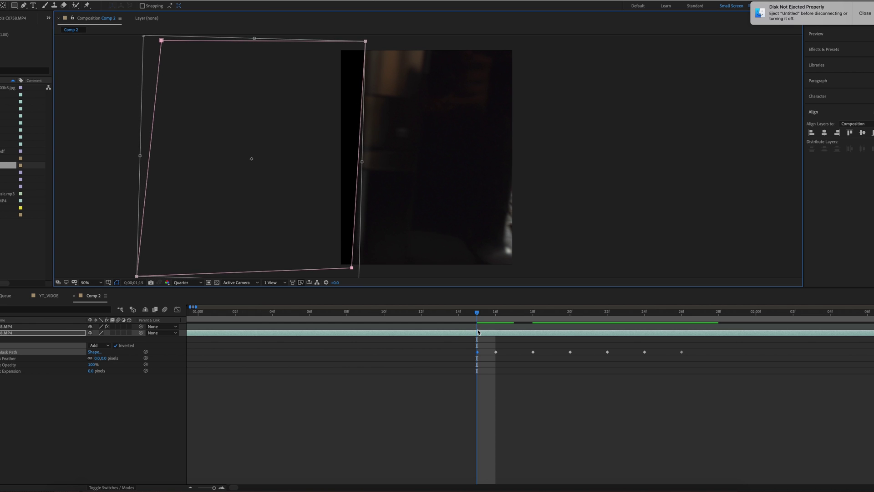
- At 14f, move the mask left onto the machine's edge and preview the transition
click(460, 313)
double_click(351, 268)
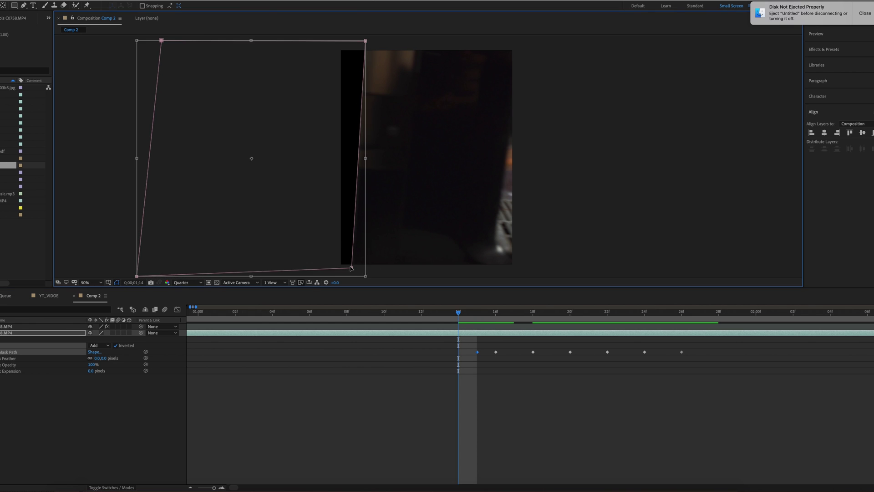
mouse_move(351, 268)
mouse_down()
mouse_move(319, 266)
mouse_move(342, 266)
mouse_up()
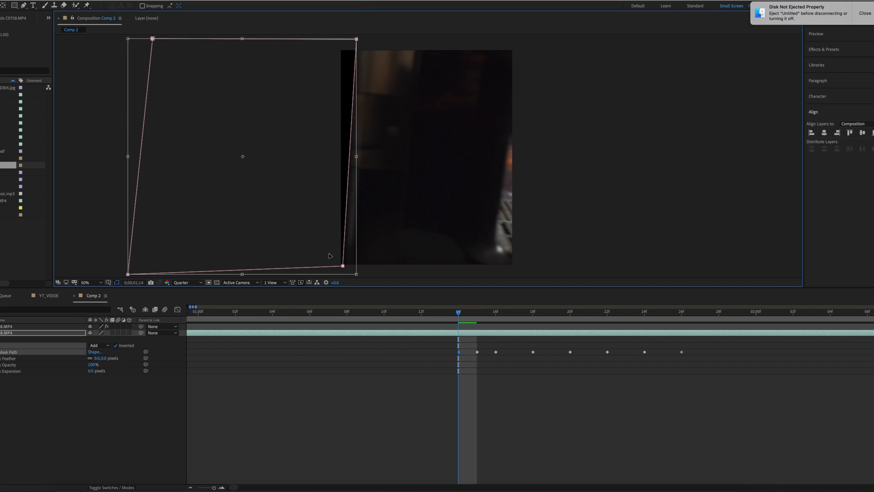
key(space)
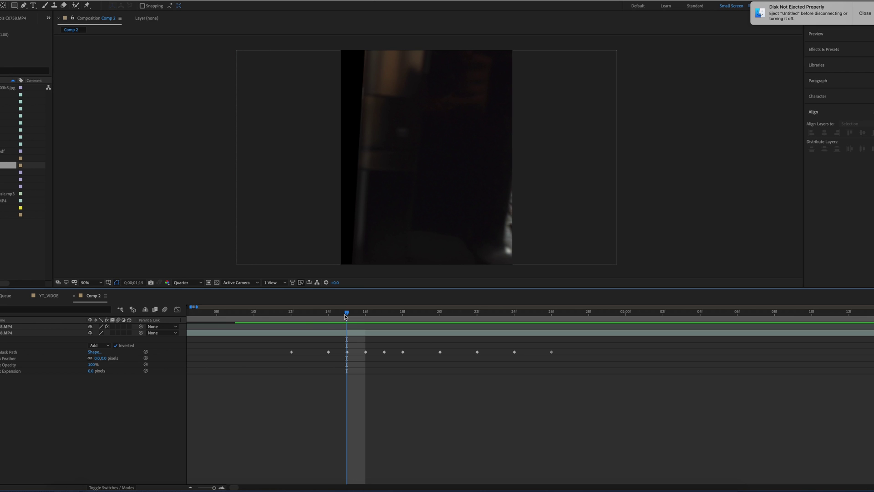
- Scrub the transition back and forth between about 19f and 23f, then stop the preview
drag(347, 313, 306, 313)
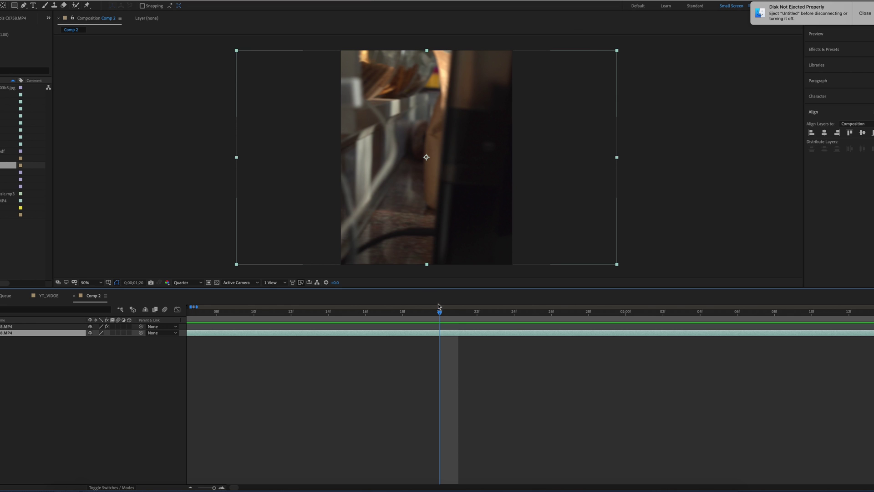
drag(440, 314, 497, 316)
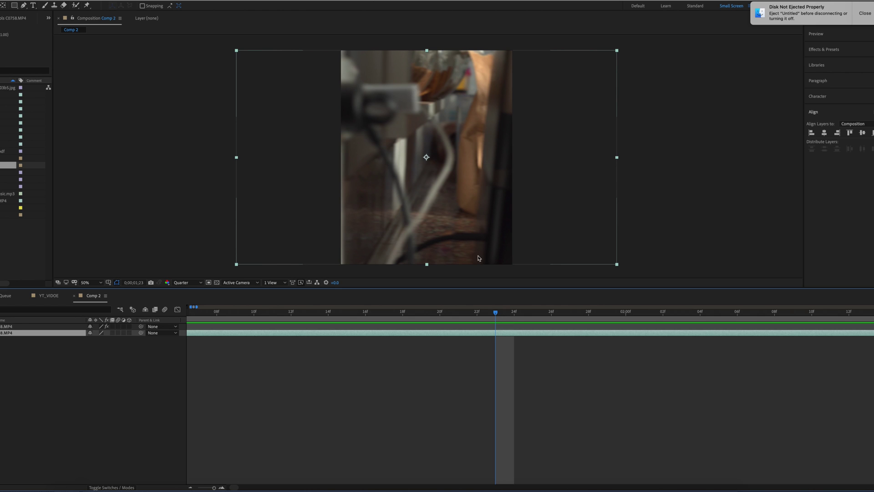
drag(495, 316, 432, 317)
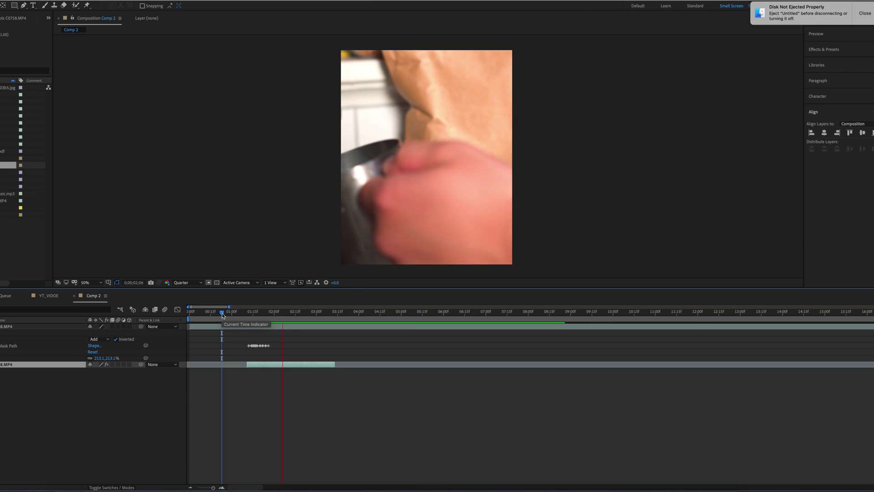
key(space)
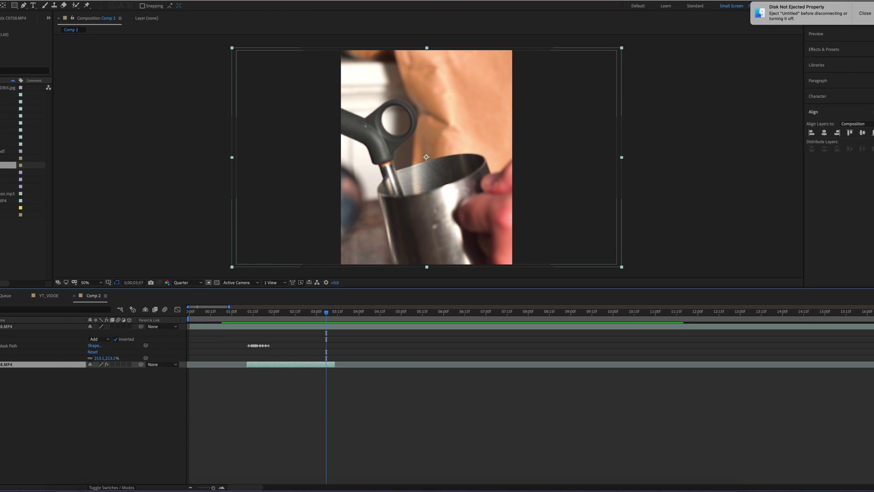
- Raise the espresso layer's mask feather to 72.0,72.0 pixels, judging the edge around 01;21
click(45, 326)
key(m)
key(m)
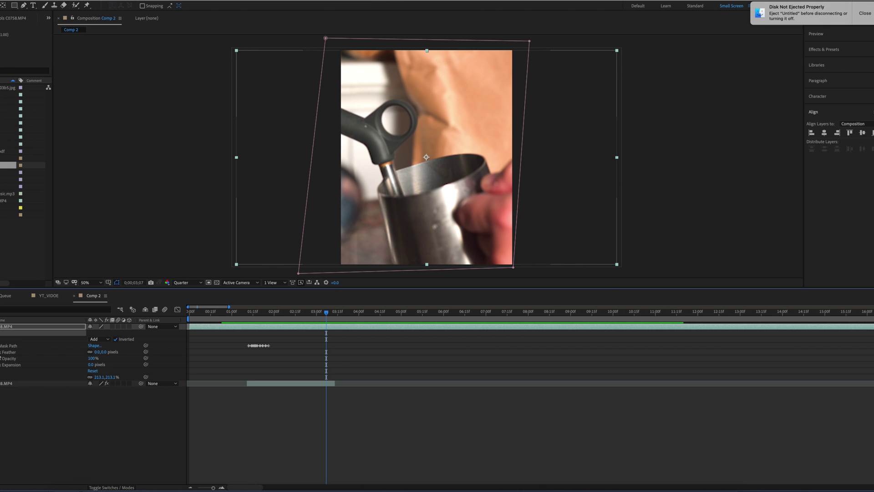
drag(105, 352, 115, 352)
drag(326, 312, 261, 313)
click(297, 407)
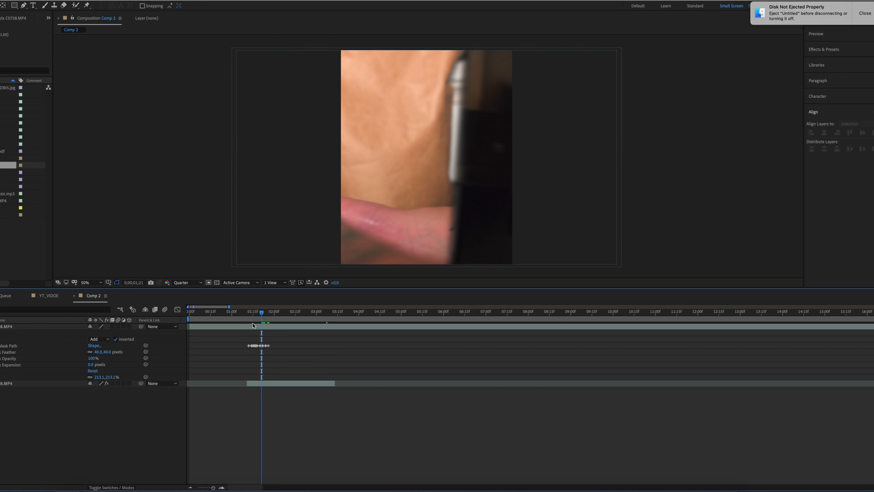
drag(108, 352, 123, 353)
drag(207, 313, 313, 315)
click(319, 384)
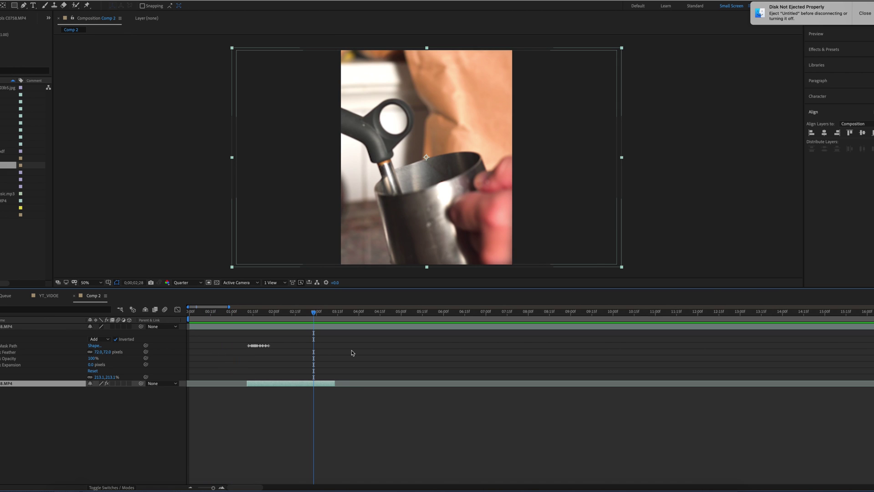